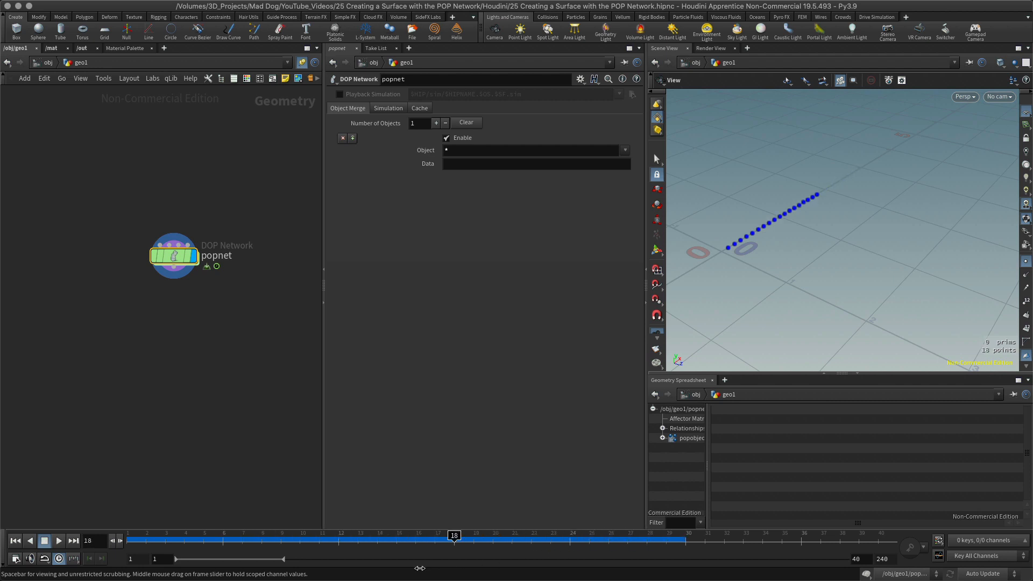
pyautogui.doubleClick(176, 262)
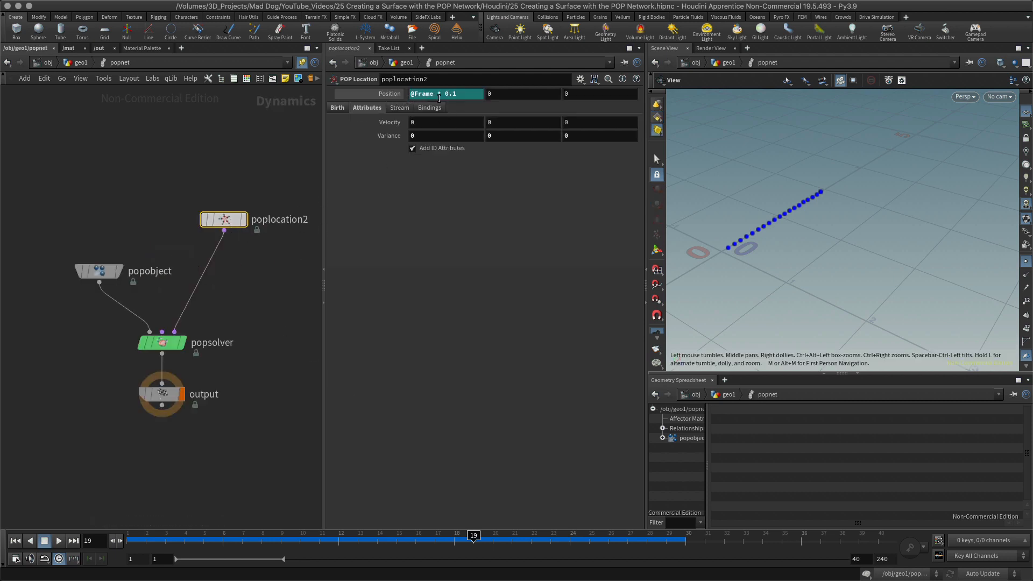
pyautogui.moveTo(492, 538); pyautogui.dragTo(570, 532)
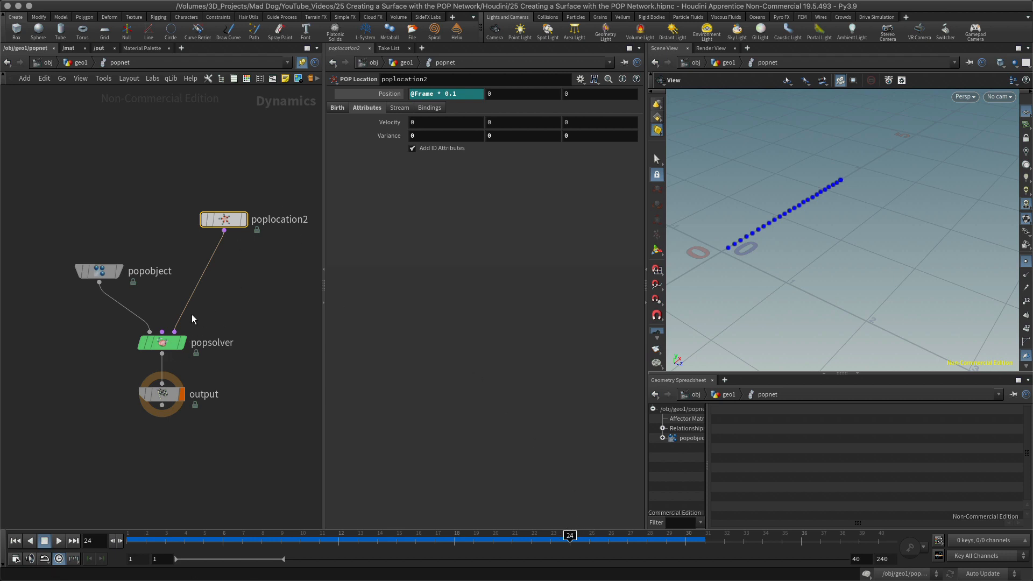
pyautogui.middleClick(165, 398)
pyautogui.moveTo(861, 221); pyautogui.dragTo(814, 235)
pyautogui.click(200, 222)
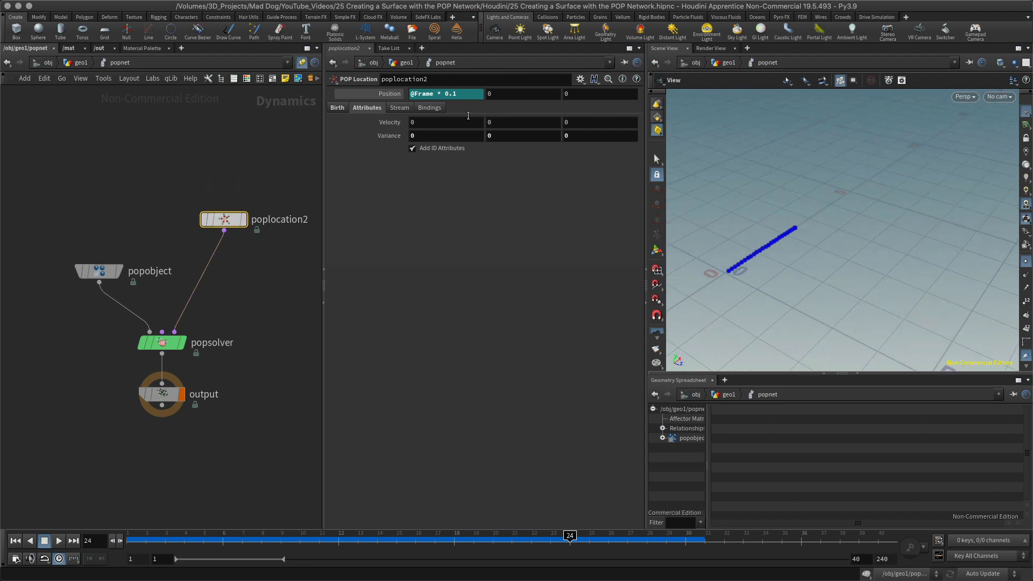
pyautogui.moveTo(433, 94); pyautogui.dragTo(461, 93)
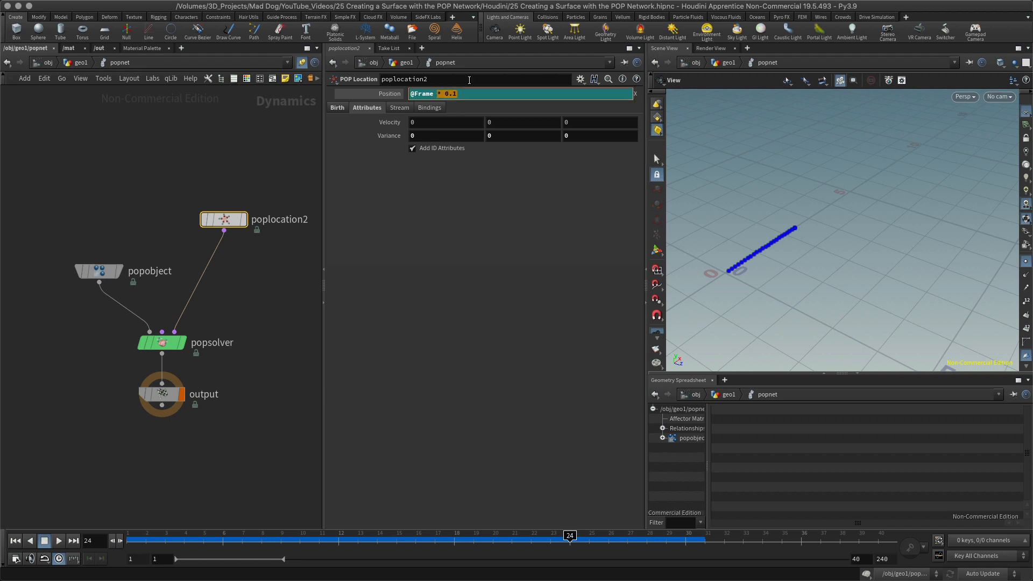
pyautogui.press('BackSpace')
pyautogui.press('Return')
# Examine the particle spacing and the first particle's position relative to the origin by scrubbing the animation back to frame 1
pyautogui.moveTo(224, 534); pyautogui.dragTo(359, 530)
pyautogui.moveTo(493, 534); pyautogui.dragTo(223, 534)
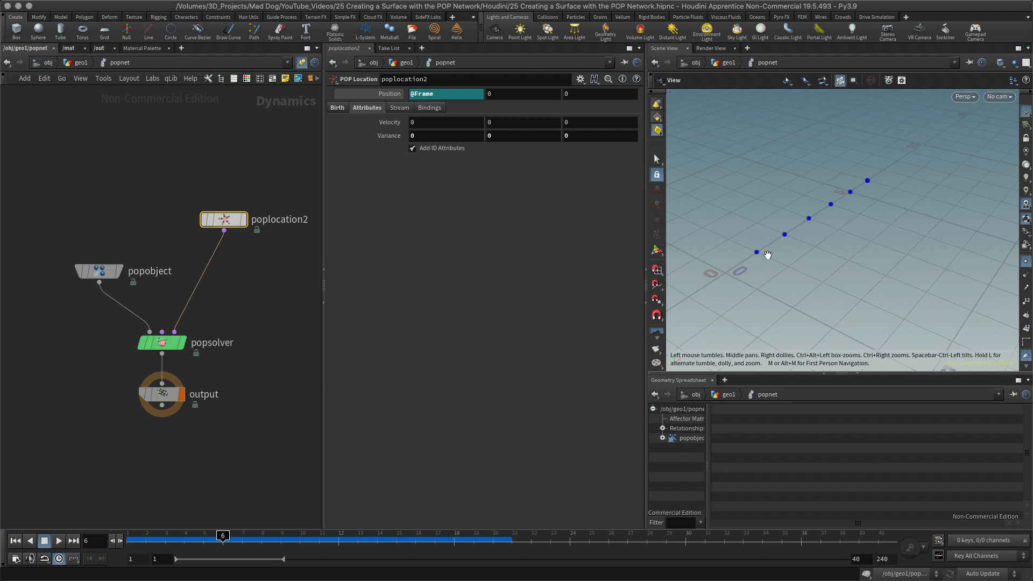
pyautogui.moveTo(763, 255); pyautogui.dragTo(769, 249)
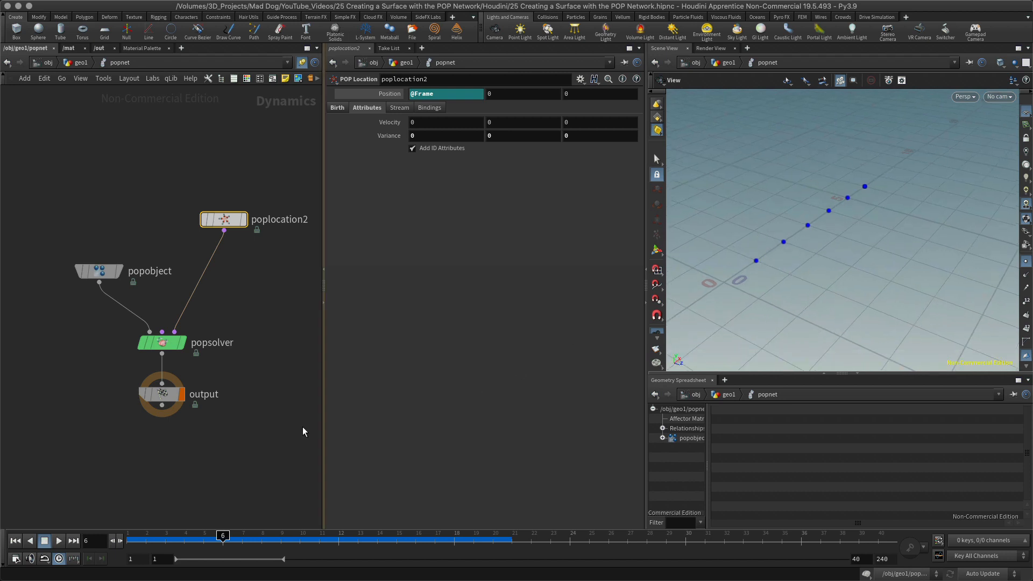
pyautogui.press('Left')
pyautogui.press('Left')
pyautogui.press('Left')
pyautogui.press('Left')
pyautogui.press('Left')
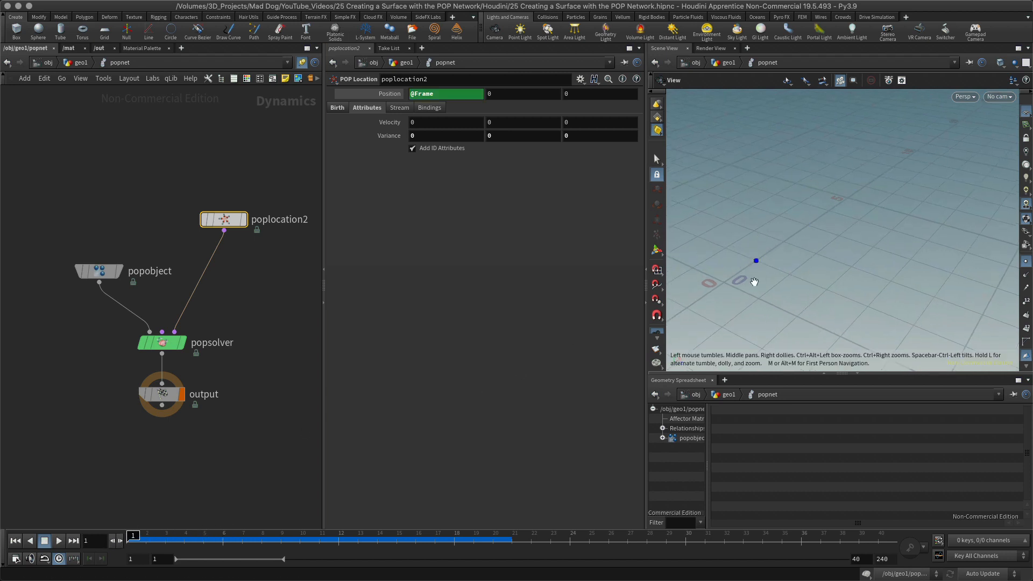
pyautogui.moveTo(754, 281); pyautogui.dragTo(807, 240)
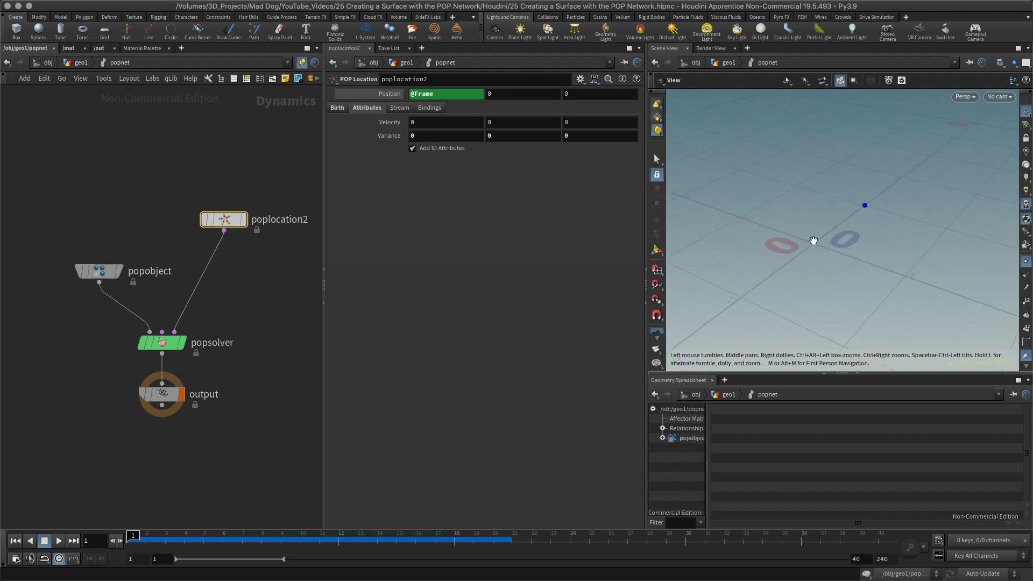
pyautogui.moveTo(872, 252); pyautogui.dragTo(871, 238)
pyautogui.moveTo(896, 186); pyautogui.dragTo(851, 274)
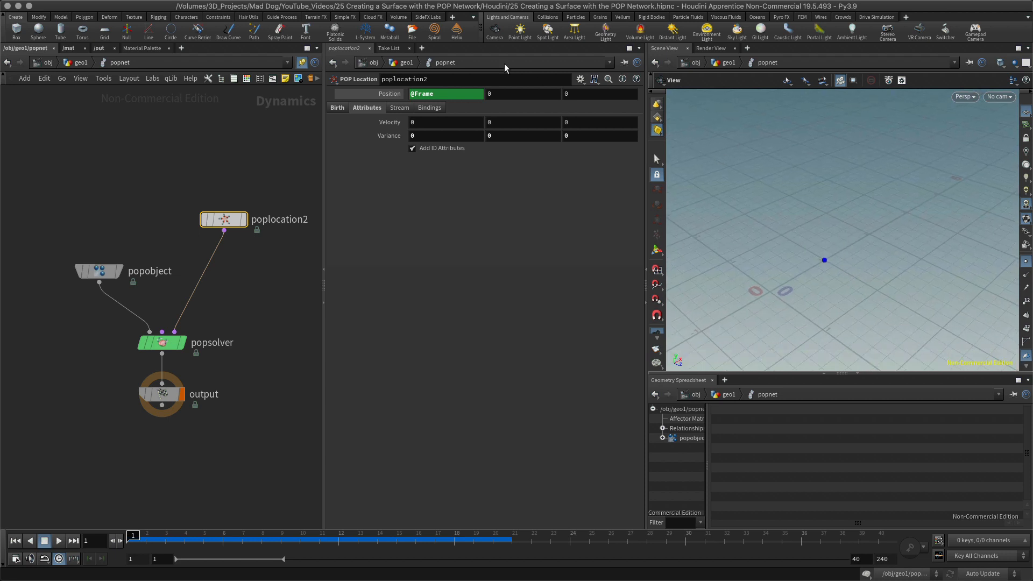
pyautogui.click(455, 94)
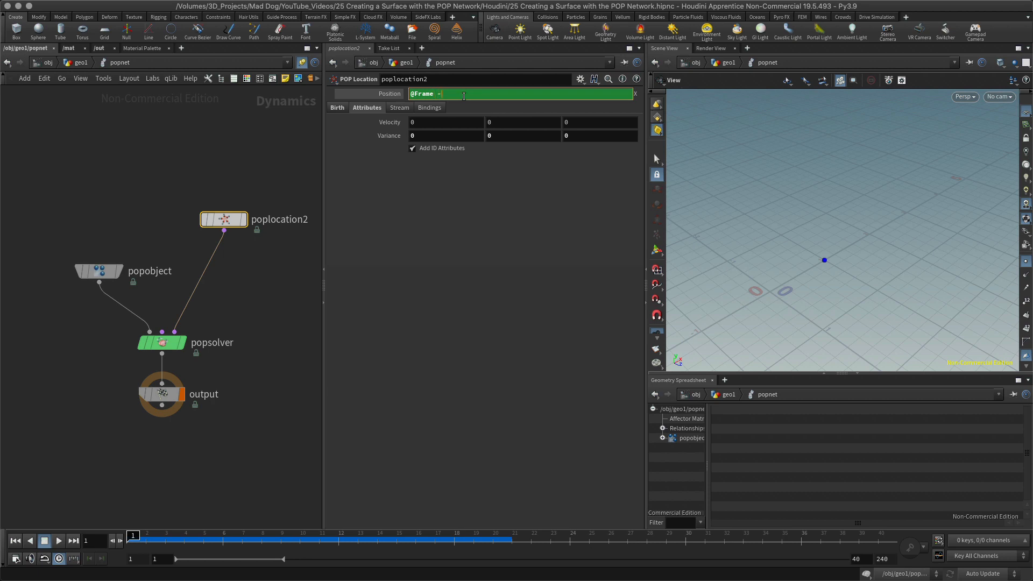
pyautogui.press('Return')
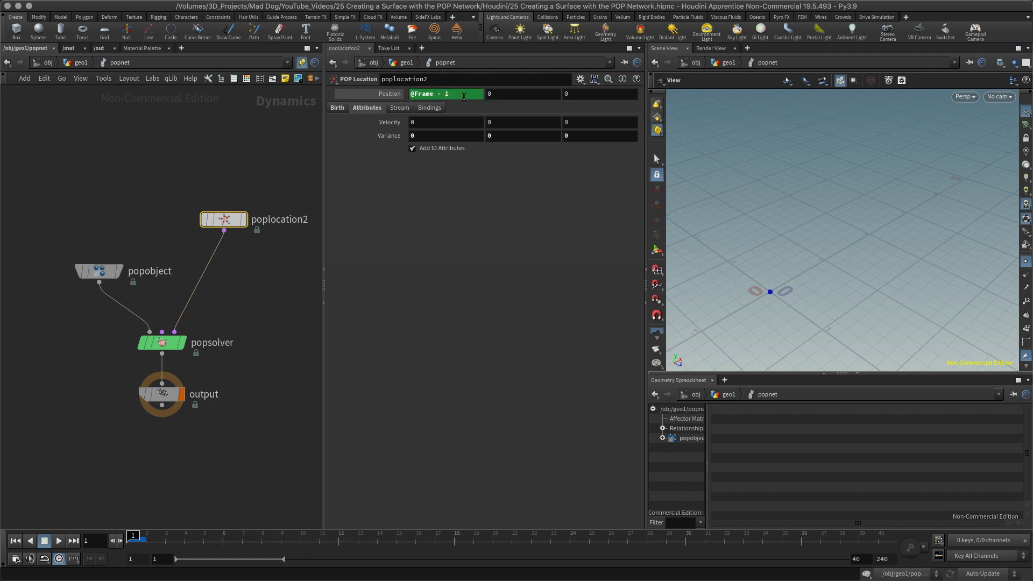
pyautogui.moveTo(132, 536); pyautogui.dragTo(70, 531)
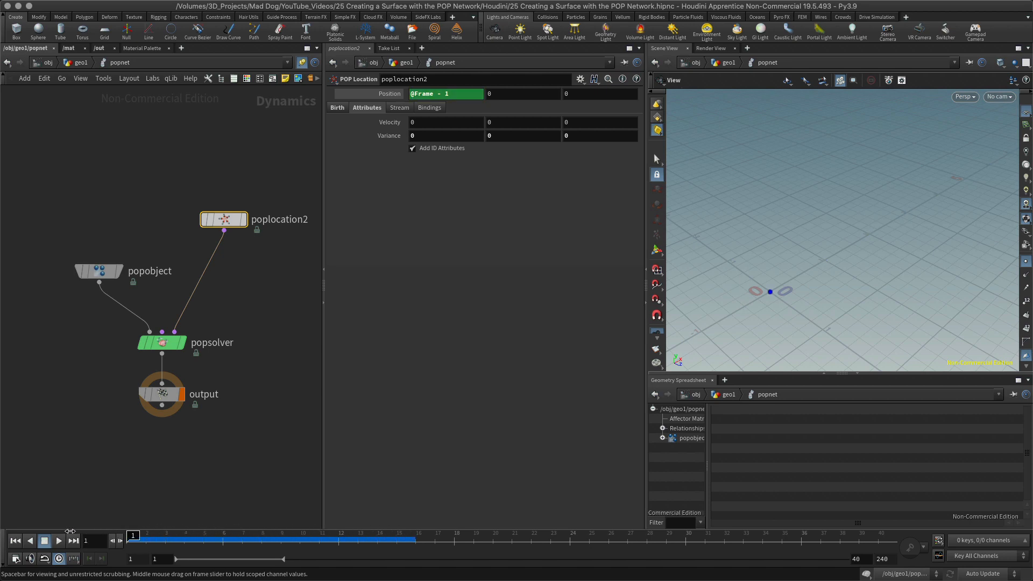
pyautogui.moveTo(718, 211); pyautogui.dragTo(825, 204)
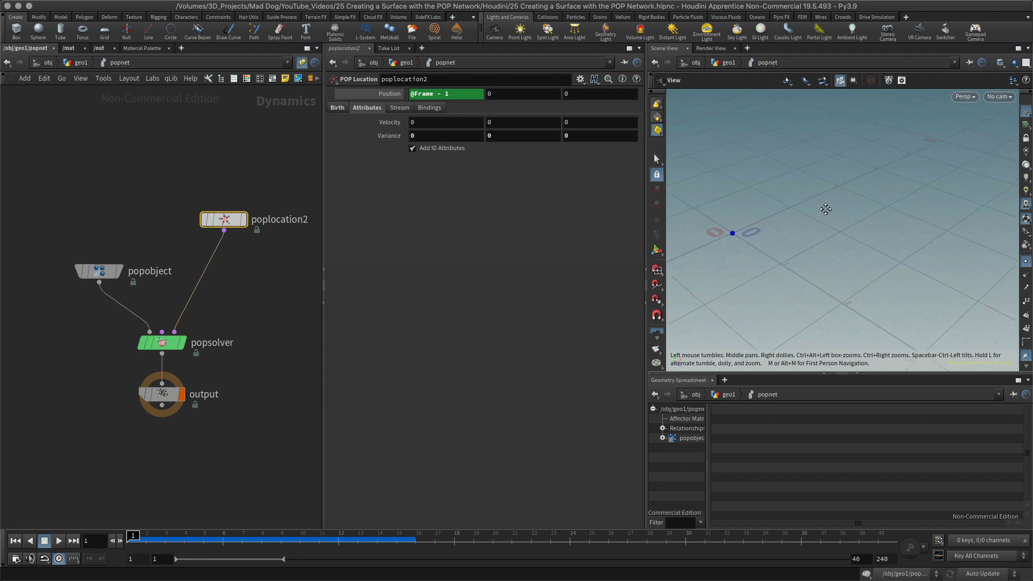
# Return to the geo1 level, create an Add node fed by popnet, and display it at frame 5
pyautogui.click(83, 62)
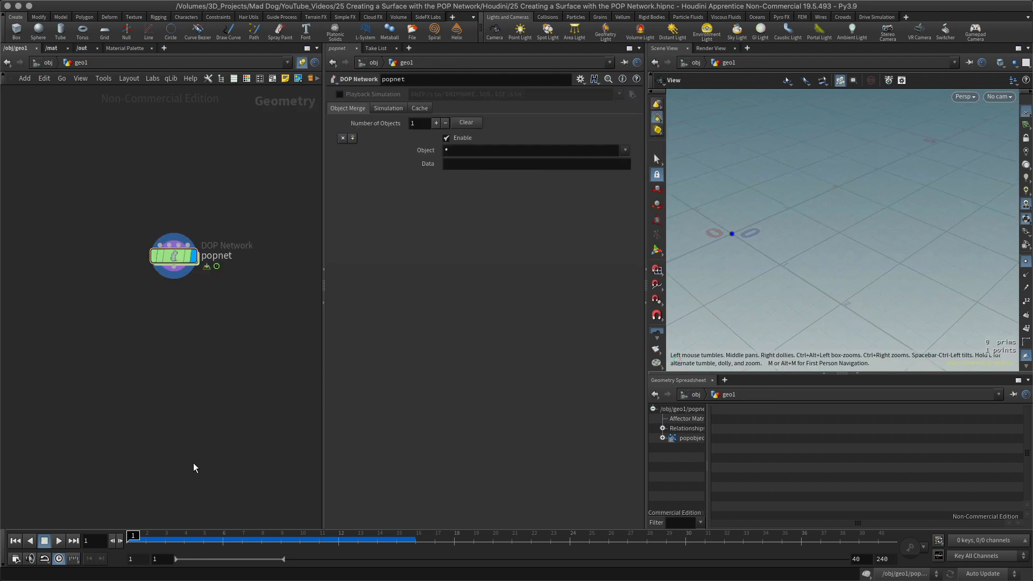
pyautogui.press('Tab')
pyautogui.write('add')
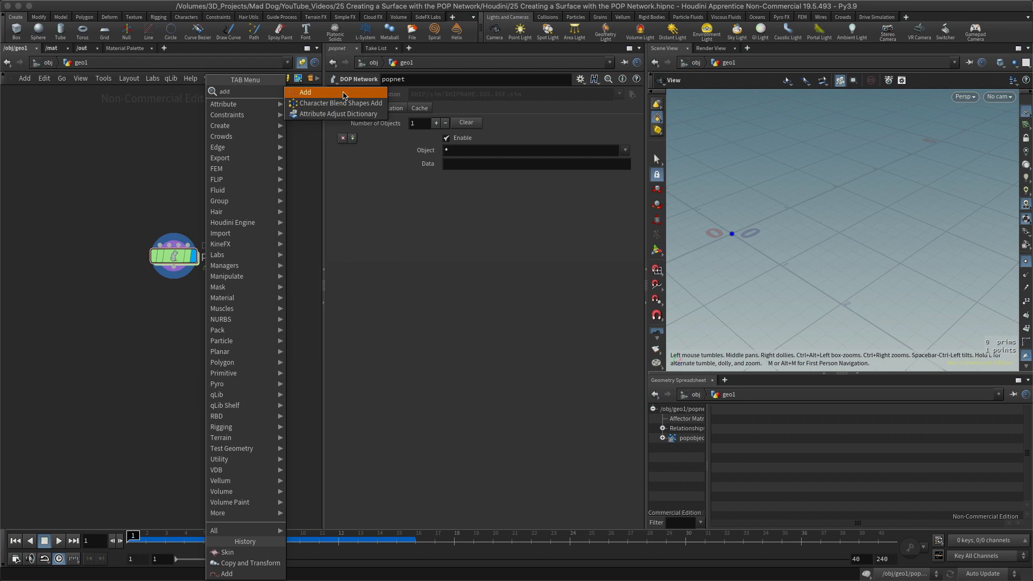
pyautogui.click(330, 91)
pyautogui.click(180, 343)
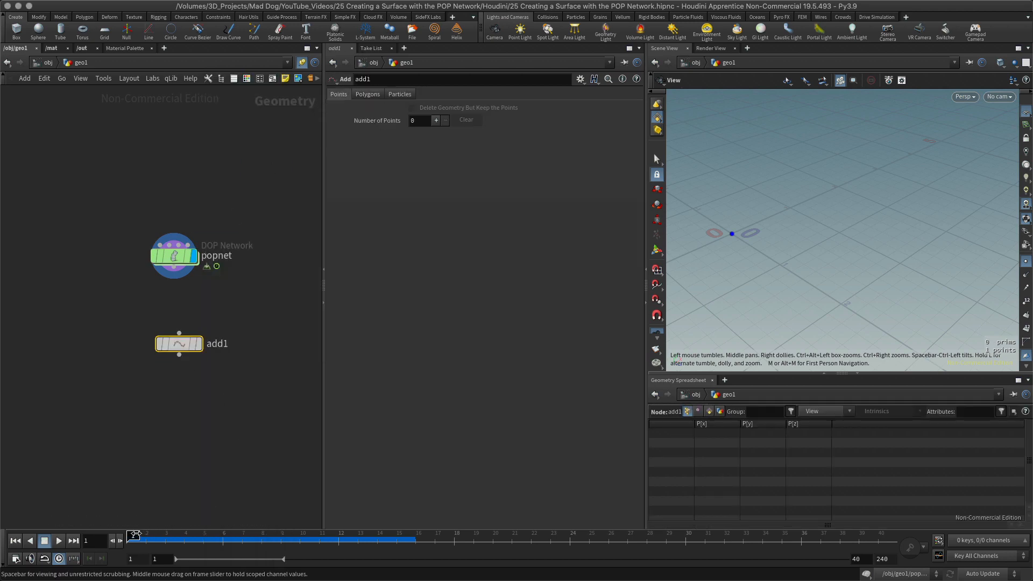
pyautogui.moveTo(146, 535); pyautogui.dragTo(204, 522)
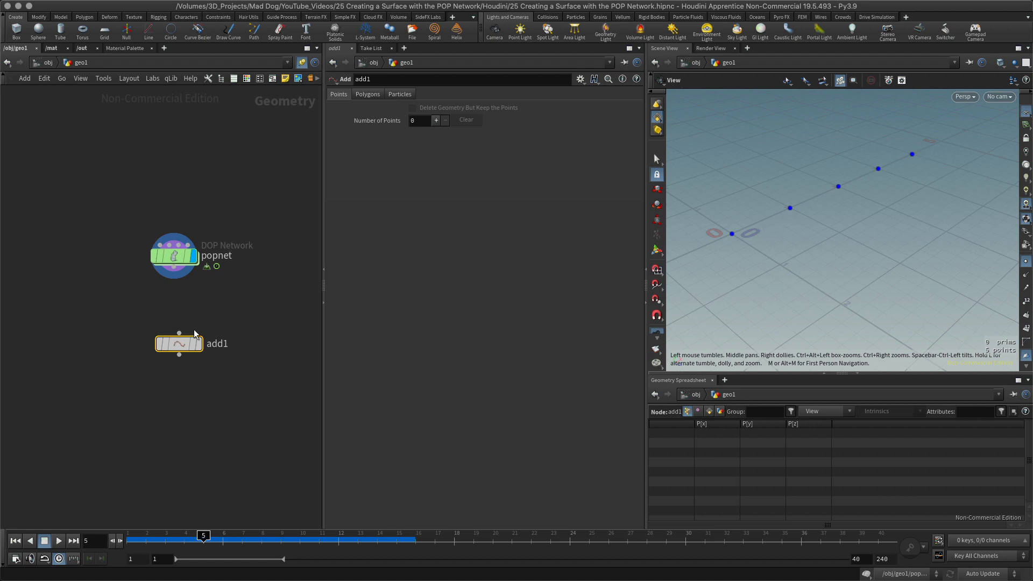
pyautogui.moveTo(176, 342); pyautogui.dragTo(173, 275)
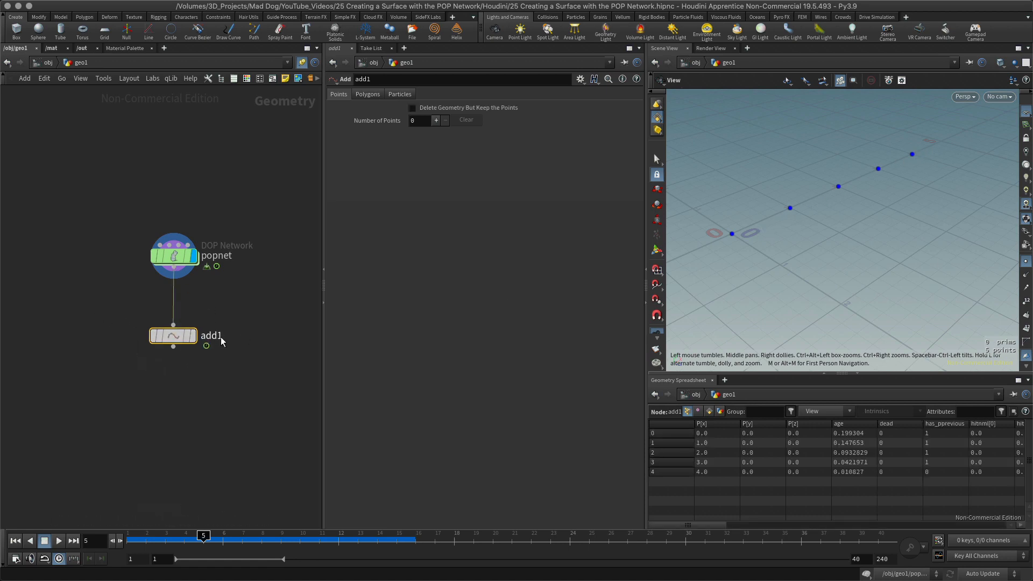
pyautogui.moveTo(172, 337); pyautogui.dragTo(174, 325)
# Set the Add node to create polygons By Group using all points, and check the line up to frame 8
pyautogui.click(370, 94)
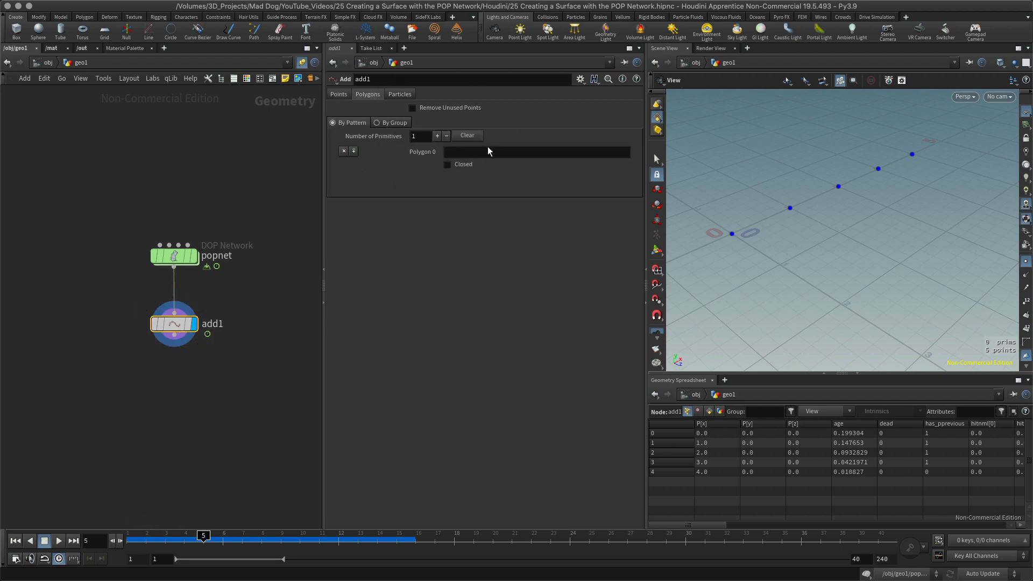
pyautogui.click(391, 122)
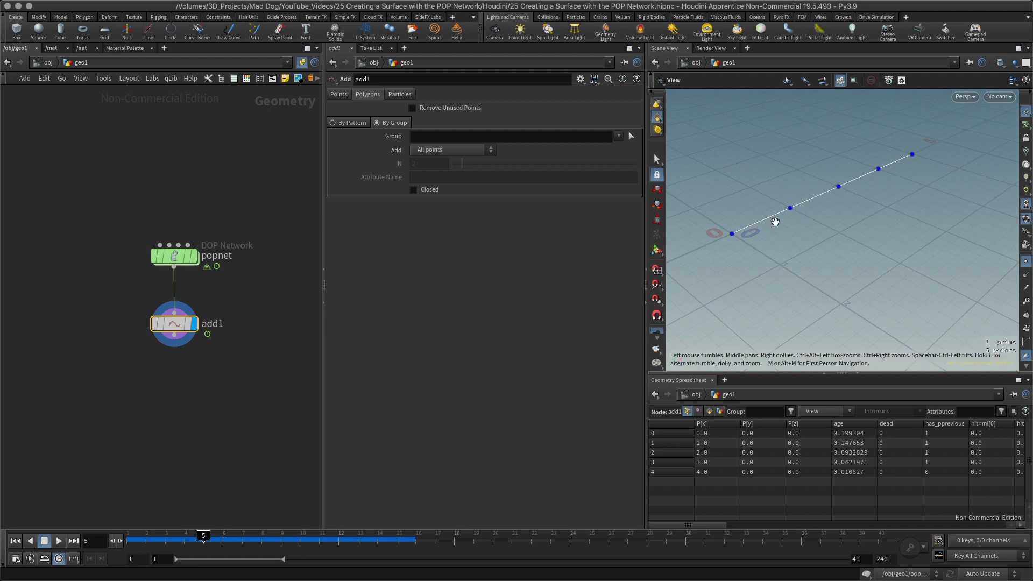
pyautogui.moveTo(872, 220); pyautogui.dragTo(546, 272)
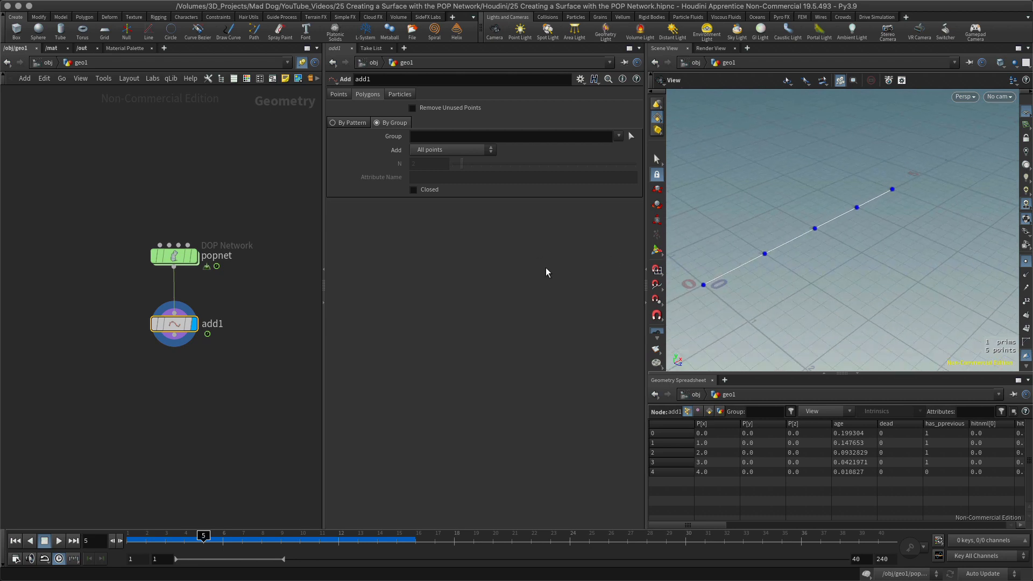
pyautogui.moveTo(204, 536); pyautogui.dragTo(262, 507)
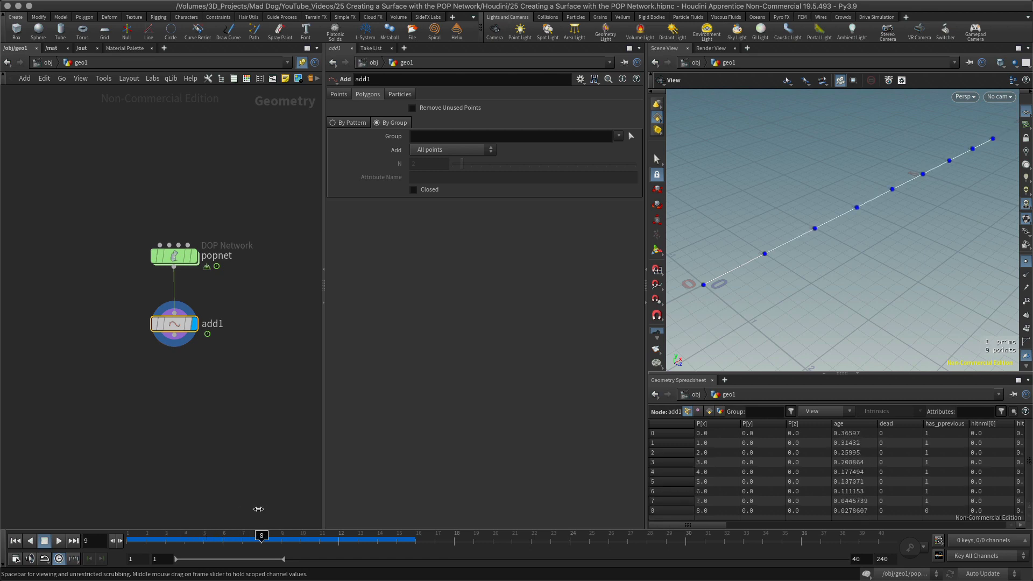
pyautogui.moveTo(189, 325); pyautogui.dragTo(187, 323)
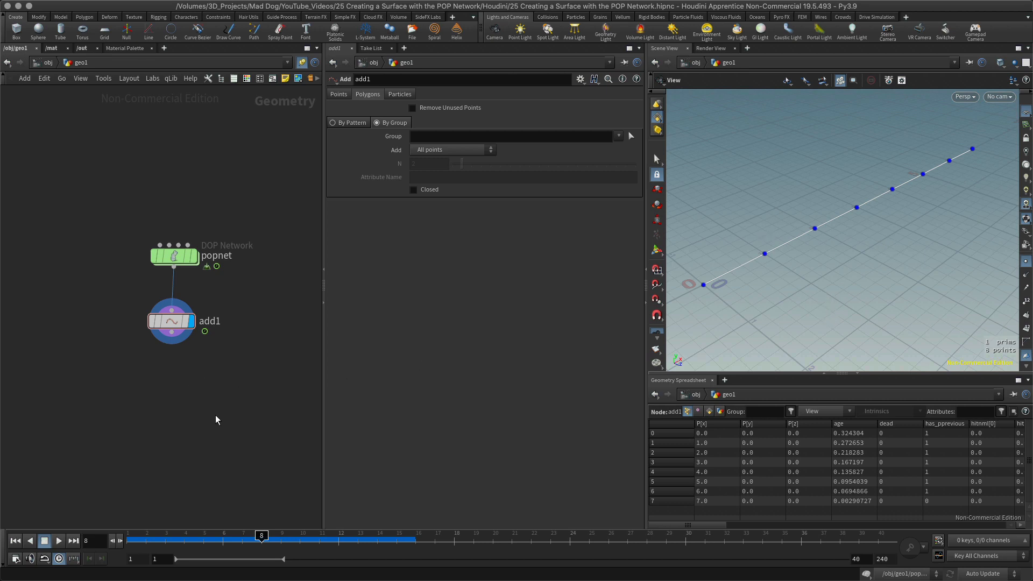
# Create a Copy and Transform node, feed it from add1, and make it the displayed node
pyautogui.press('Tab')
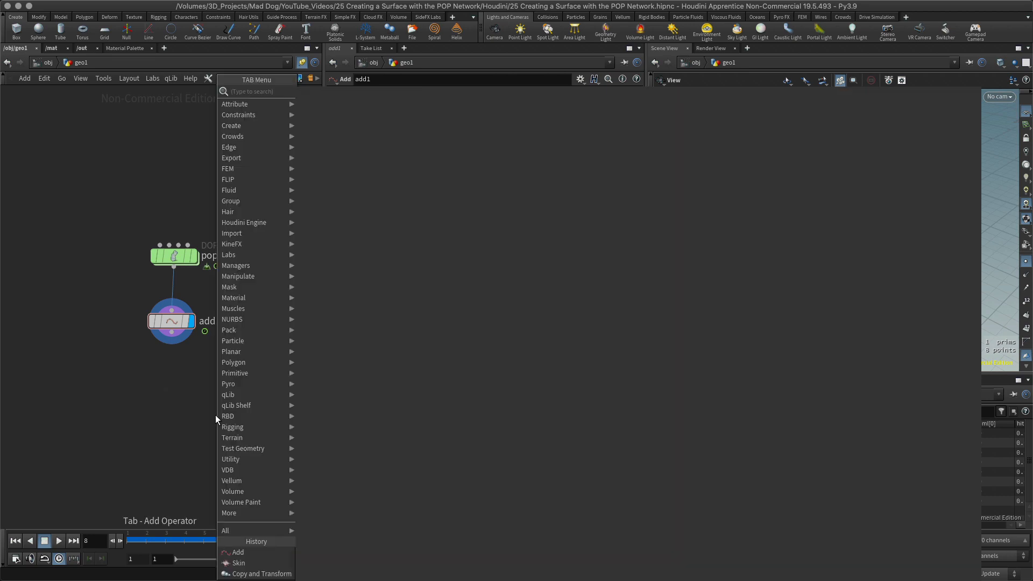
pyautogui.write('copy')
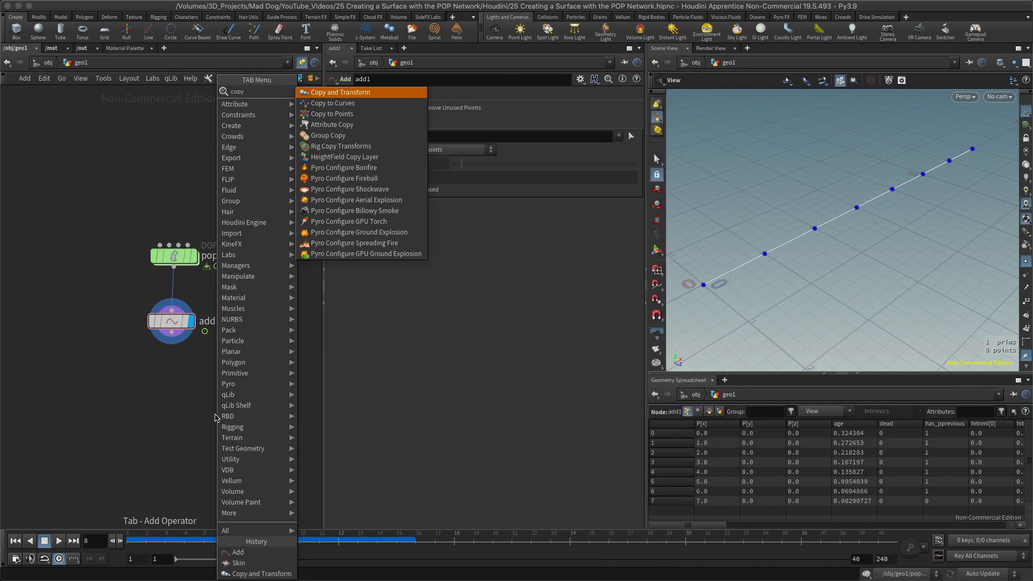
pyautogui.click(357, 93)
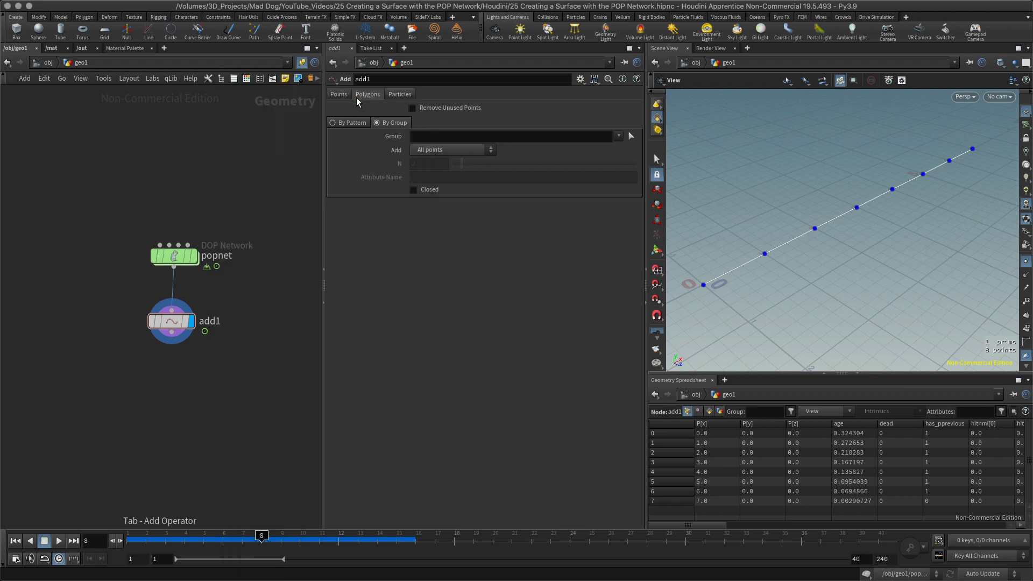
pyautogui.click(178, 387)
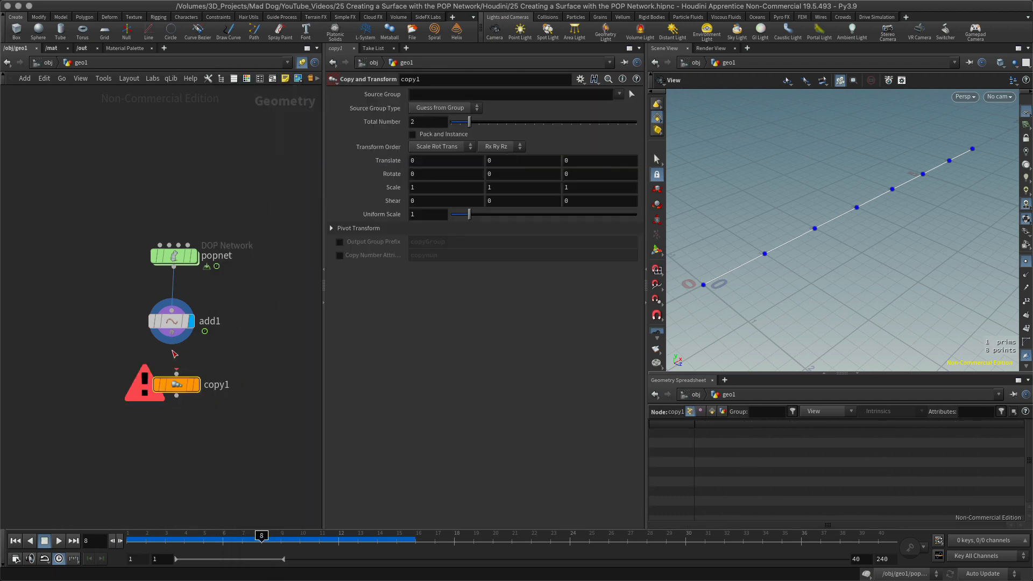
pyautogui.moveTo(172, 344); pyautogui.dragTo(176, 366)
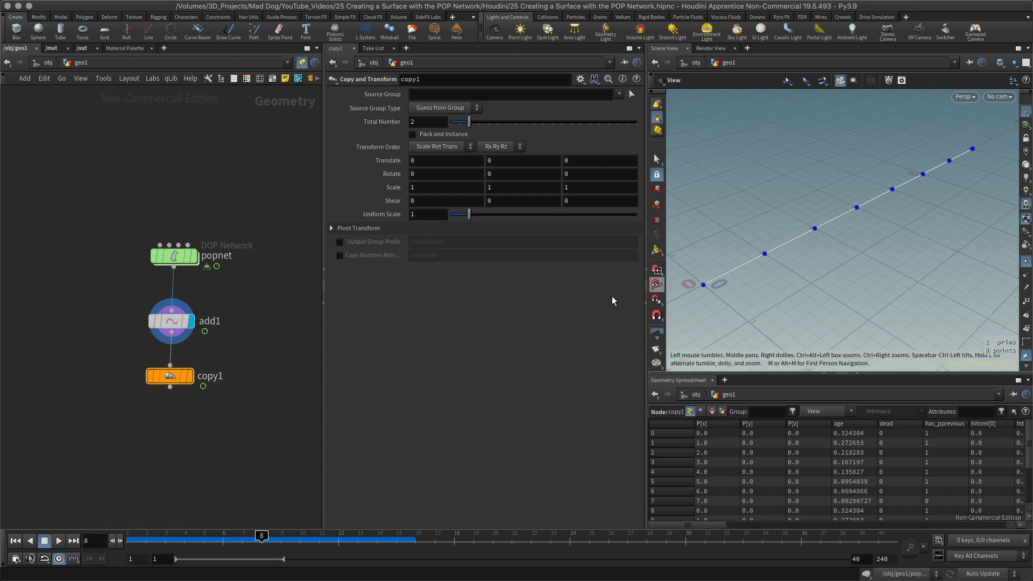
pyautogui.press('r')
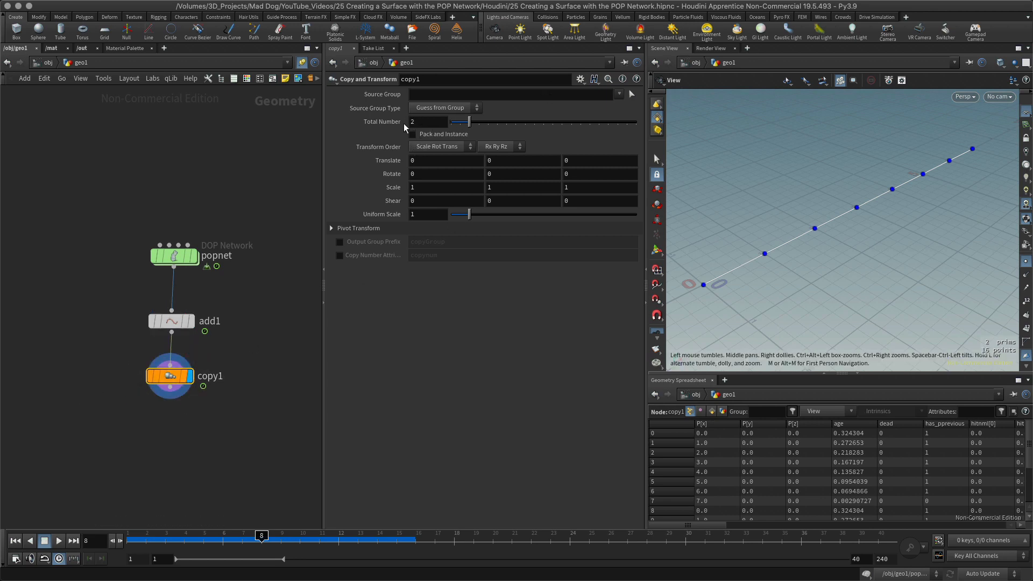
# Compare the displayed output of add1 and copy1, and set the Z translation of copy1 to 1
pyautogui.click(192, 322)
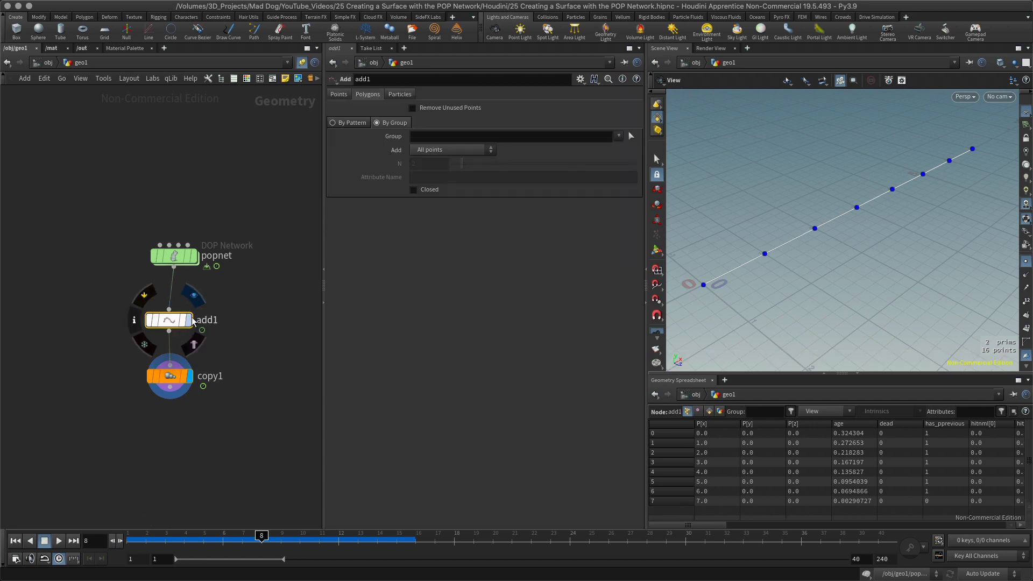
pyautogui.click(191, 320)
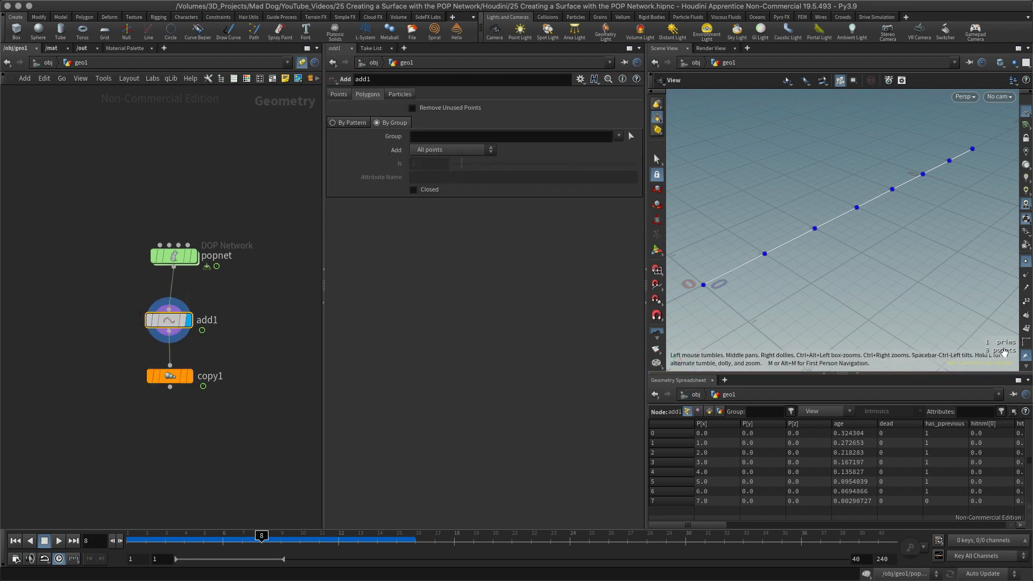
pyautogui.click(190, 376)
pyautogui.click(164, 375)
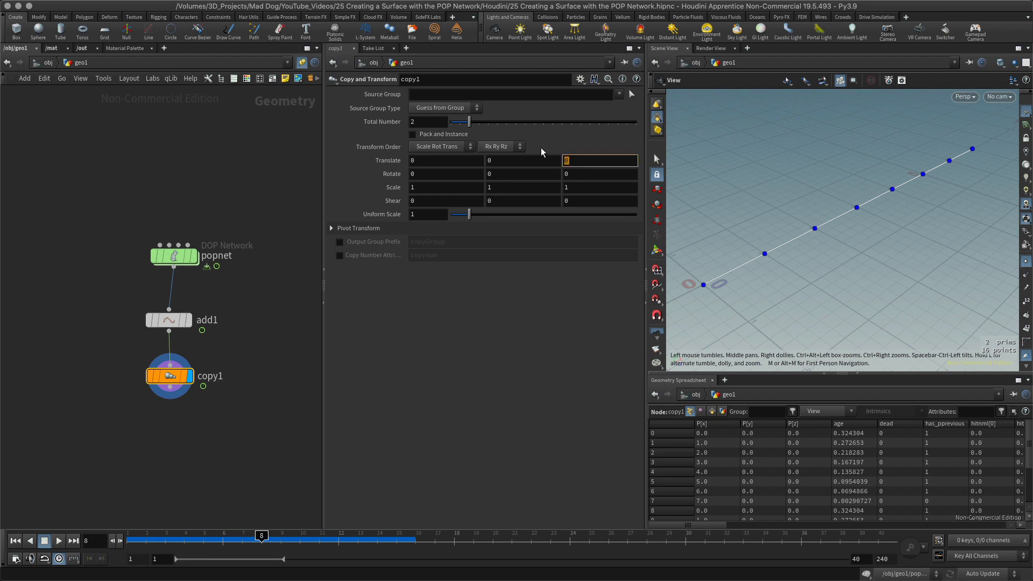
pyautogui.press('Return')
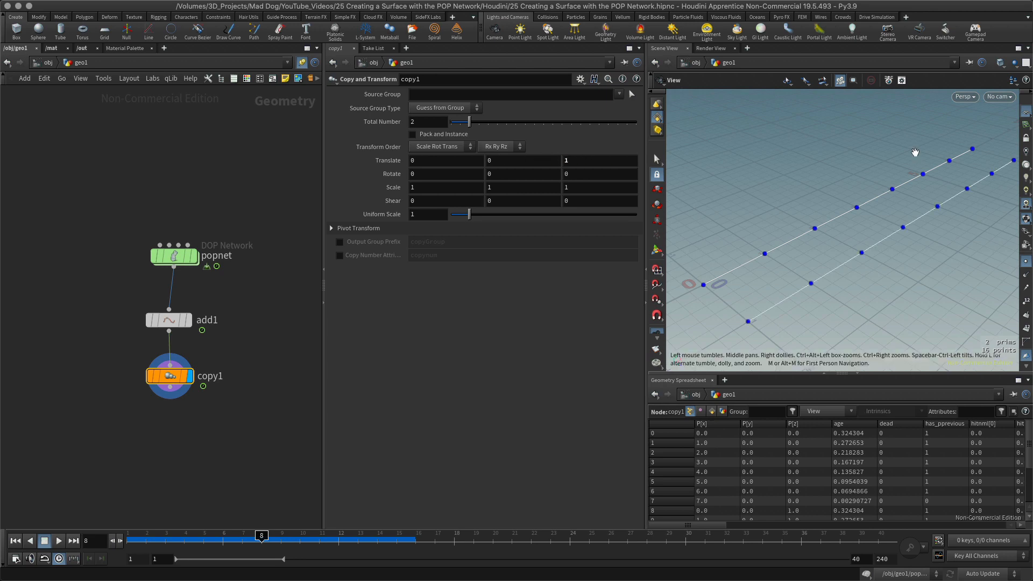
pyautogui.moveTo(837, 149); pyautogui.dragTo(774, 176)
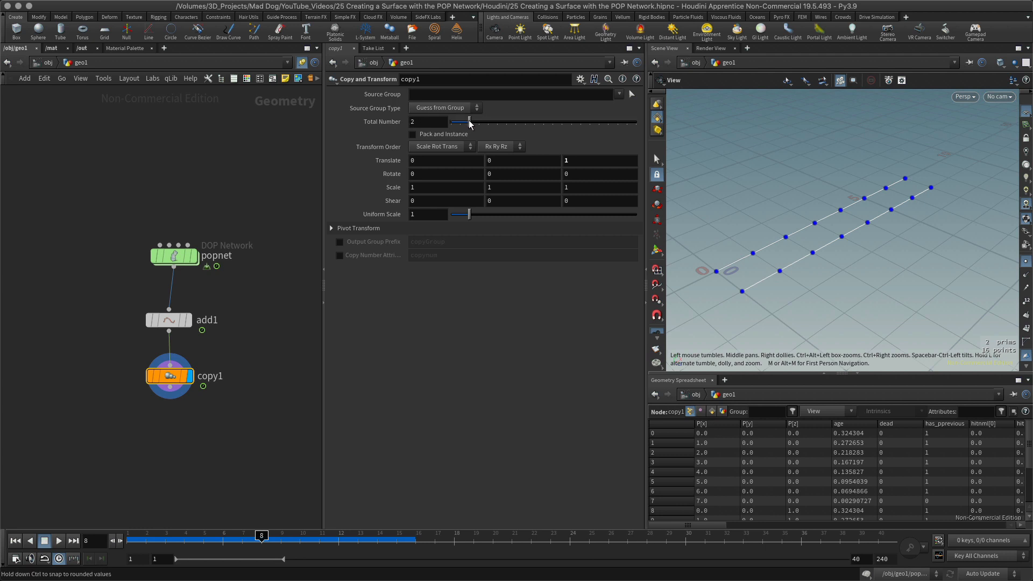
pyautogui.moveTo(469, 123)
pyautogui.mouseDown()
pyautogui.moveTo(550, 127)
pyautogui.moveTo(469, 124)
pyautogui.mouseUp()
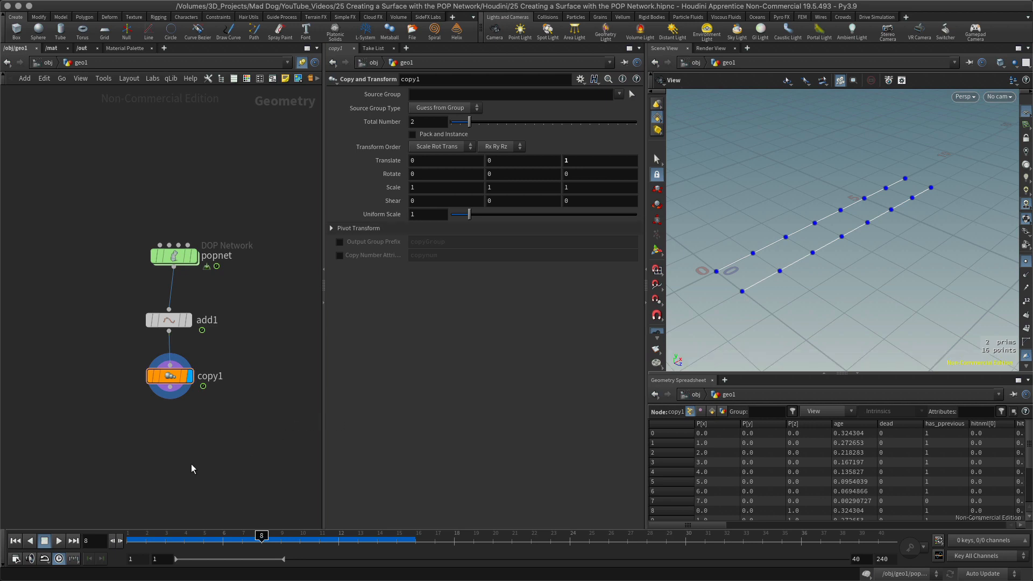
# Create a Skin node fed by copy1, make it the displayed node, and scrub the surface strip, stopping at frame 6
pyautogui.press('Tab')
pyautogui.write('skin')
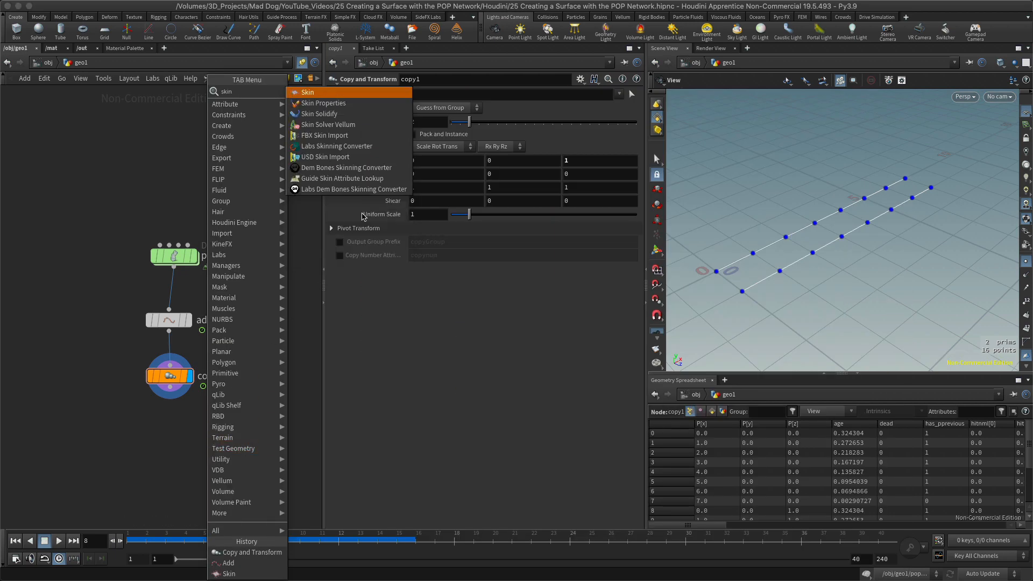
pyautogui.click(343, 92)
pyautogui.click(176, 417)
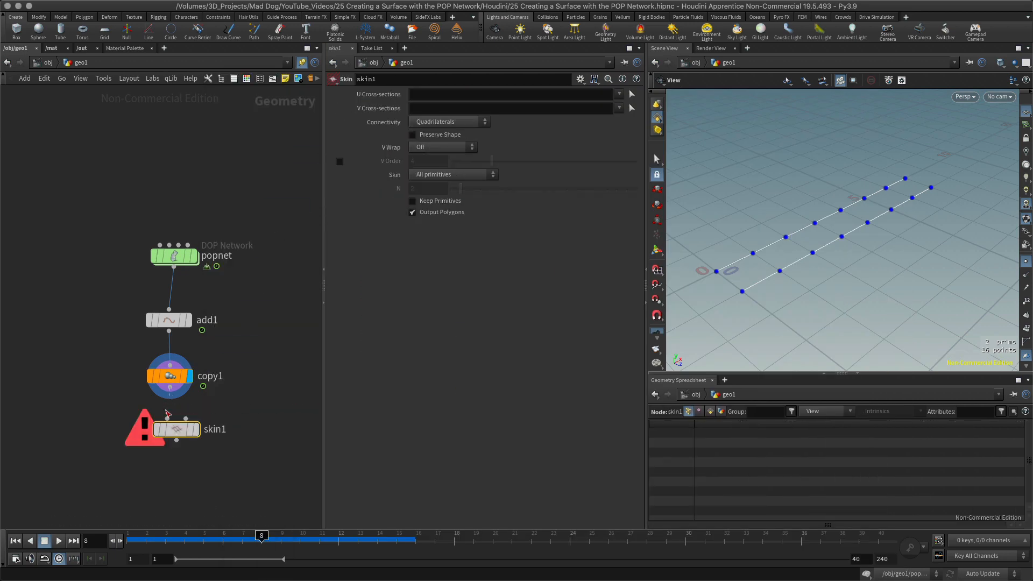
pyautogui.click(197, 429)
pyautogui.moveTo(178, 430); pyautogui.dragTo(171, 429)
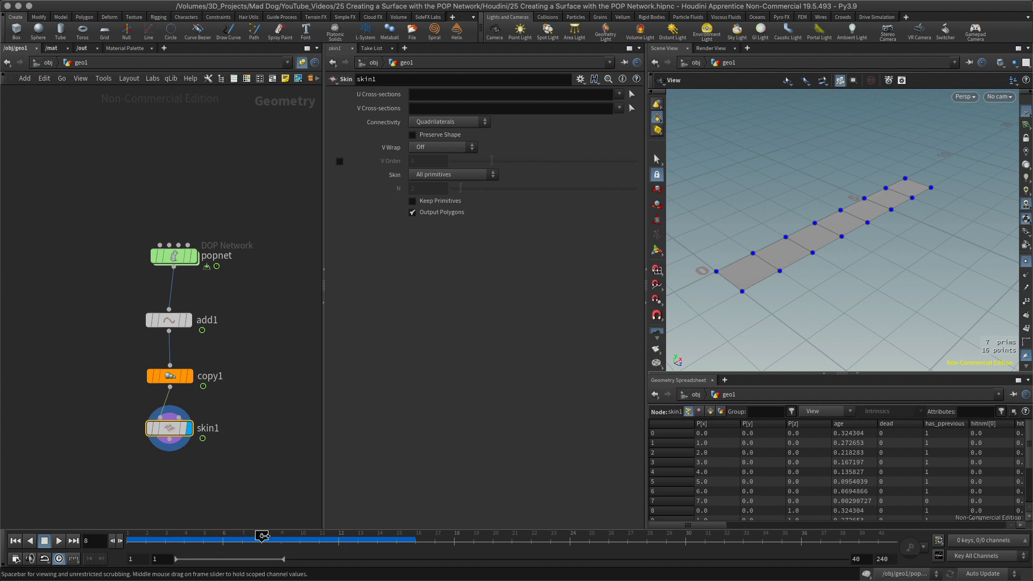
pyautogui.moveTo(262, 534); pyautogui.dragTo(172, 512)
pyautogui.moveTo(273, 507); pyautogui.dragTo(223, 513)
pyautogui.click(172, 377)
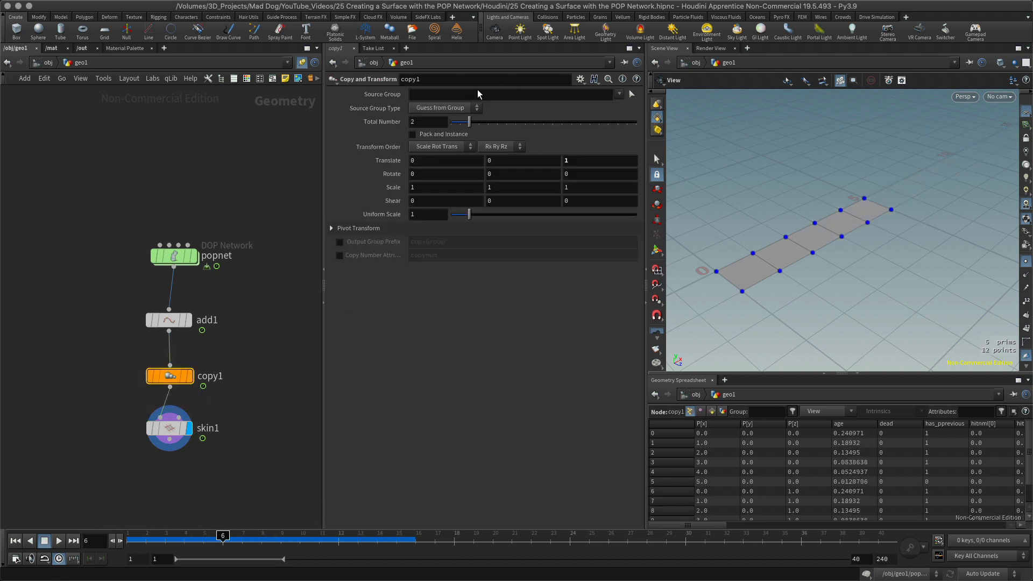
pyautogui.moveTo(471, 114)
pyautogui.mouseDown()
pyautogui.moveTo(540, 108)
pyautogui.moveTo(473, 110)
pyautogui.moveTo(540, 109)
pyautogui.moveTo(476, 123)
pyautogui.moveTo(559, 120)
pyautogui.moveTo(468, 121)
pyautogui.mouseUp()
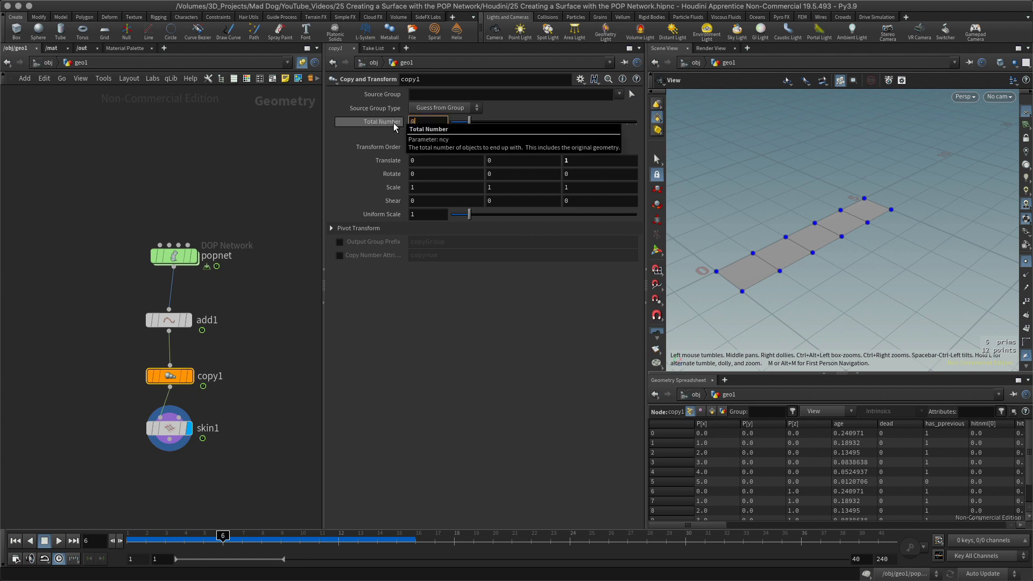
pyautogui.write('@Frame')
pyautogui.press('Return')
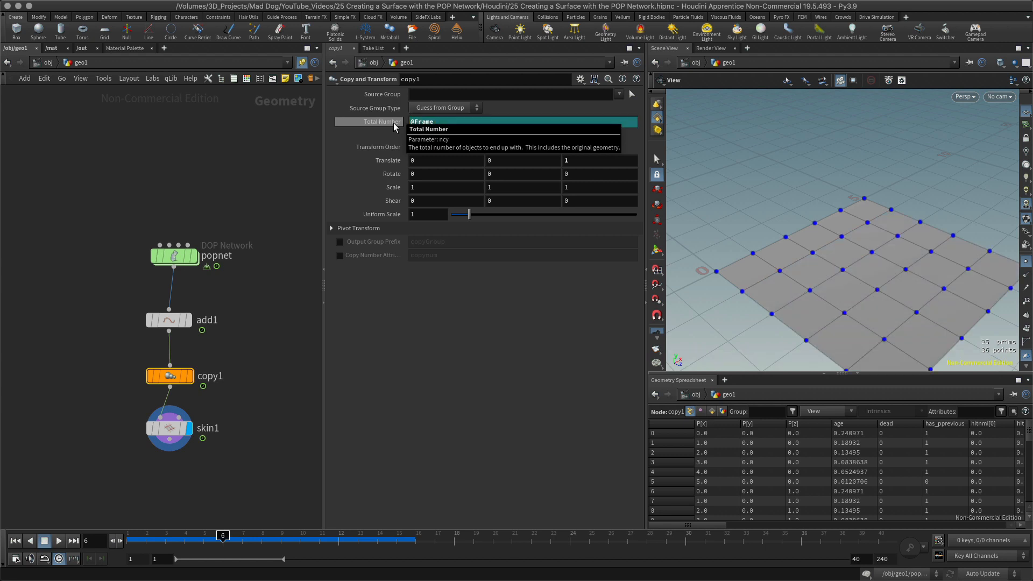
pyautogui.moveTo(877, 221); pyautogui.dragTo(835, 188, button='middle')
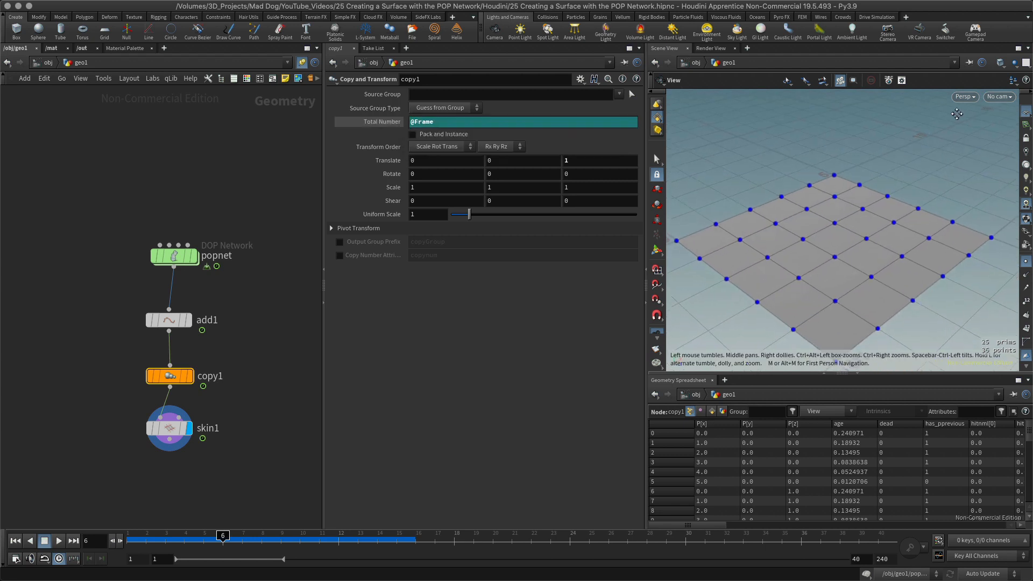
pyautogui.moveTo(223, 536); pyautogui.dragTo(183, 536)
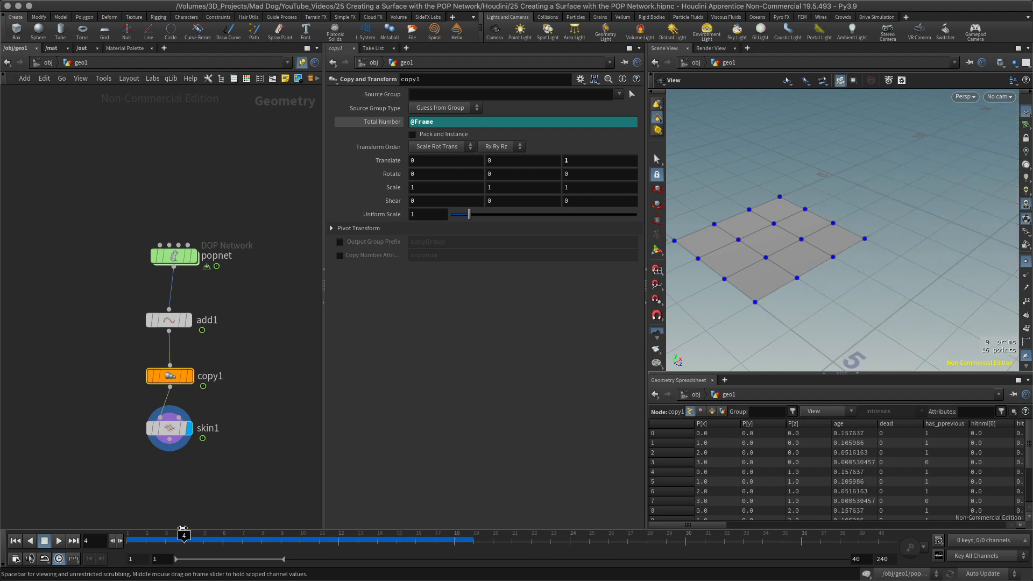